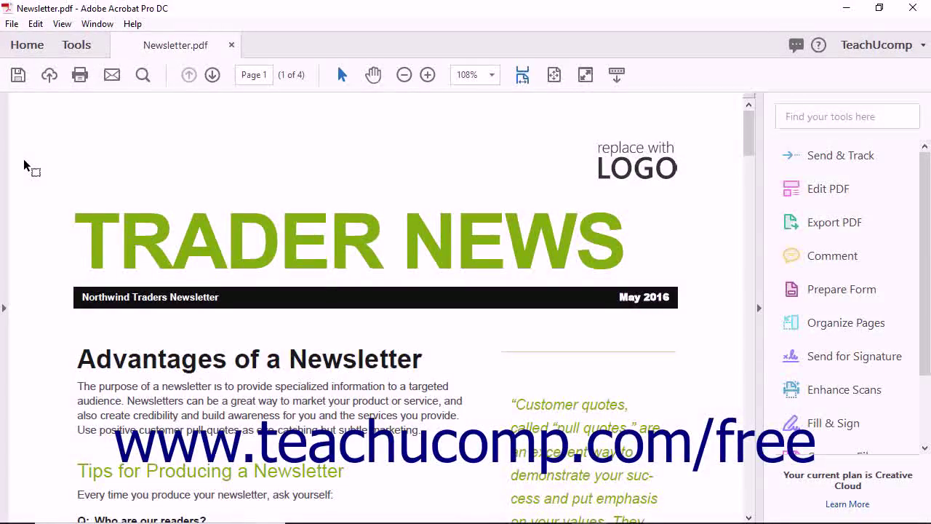
- Open Newsletter.pdf in Edit PDF mode from Tools with Add Text active
click(78, 47)
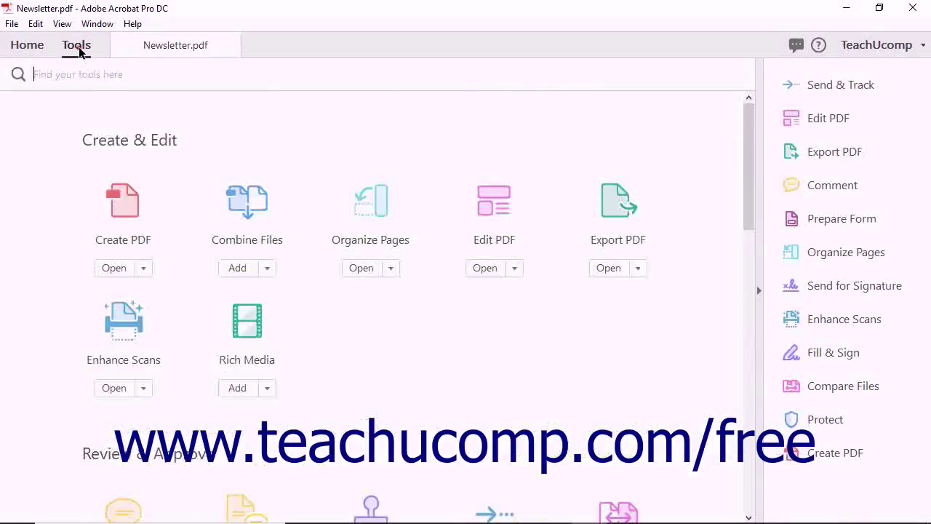
click(484, 211)
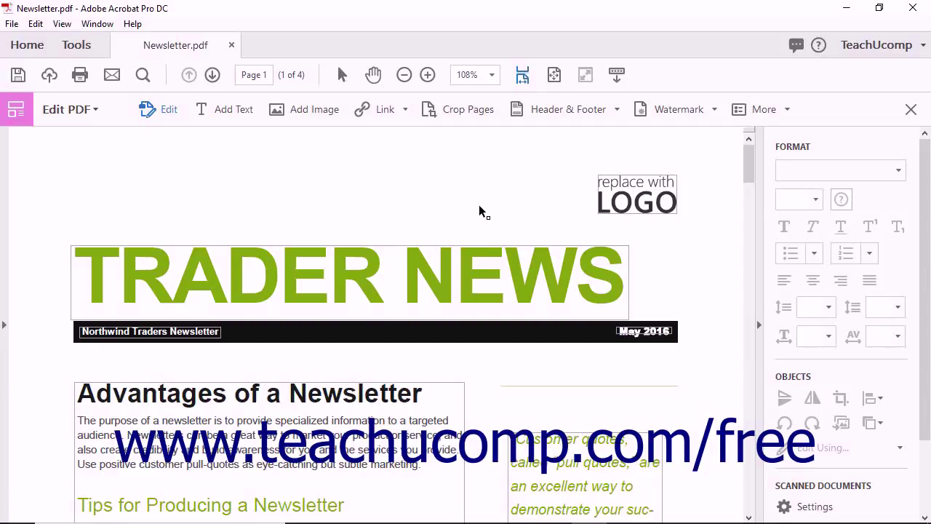
click(238, 115)
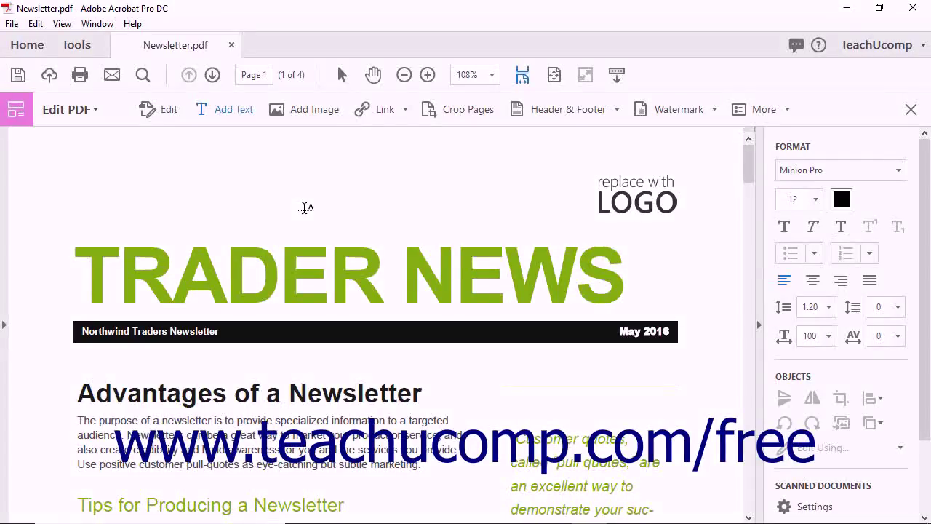
- Add an 'Issue #1' text box in the black bar beside 'Northwind Traders Newsletter' and widen it
click(236, 339)
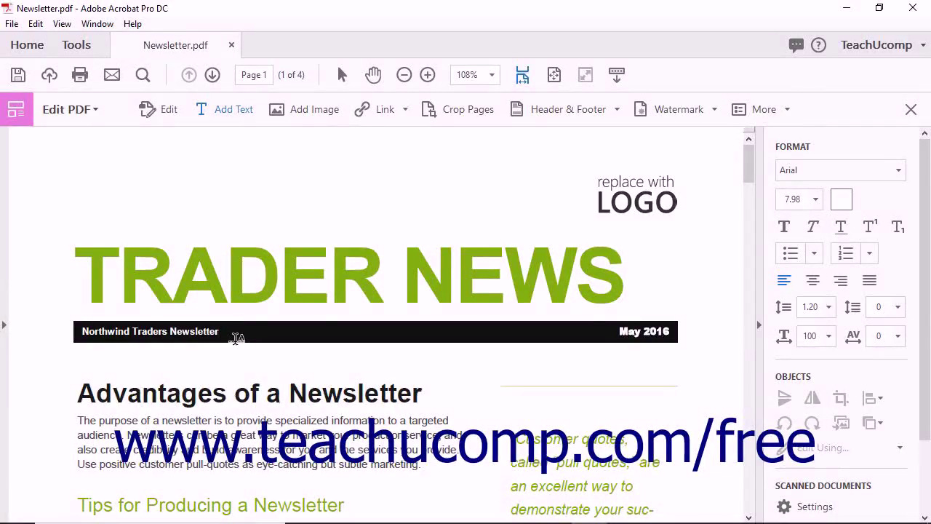
click(236, 338)
text(Issue #)
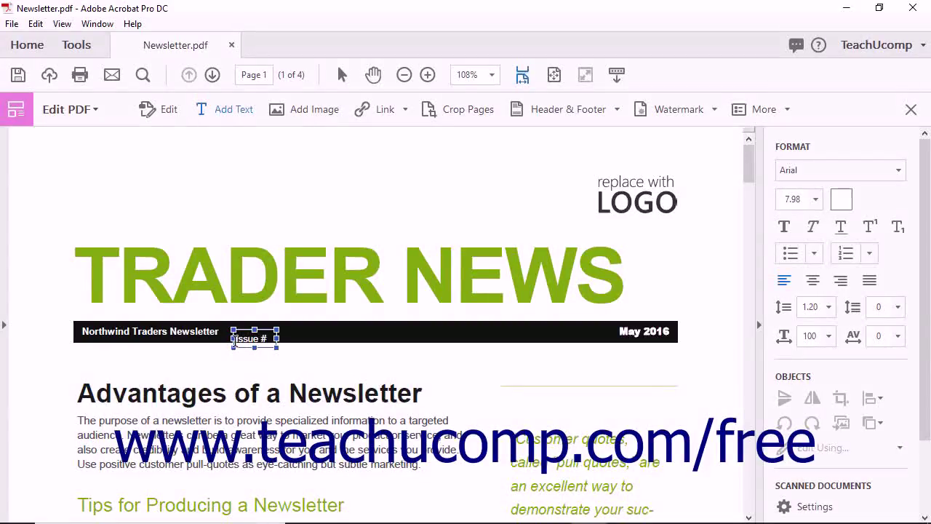
text(1)
drag(279, 338, 354, 339)
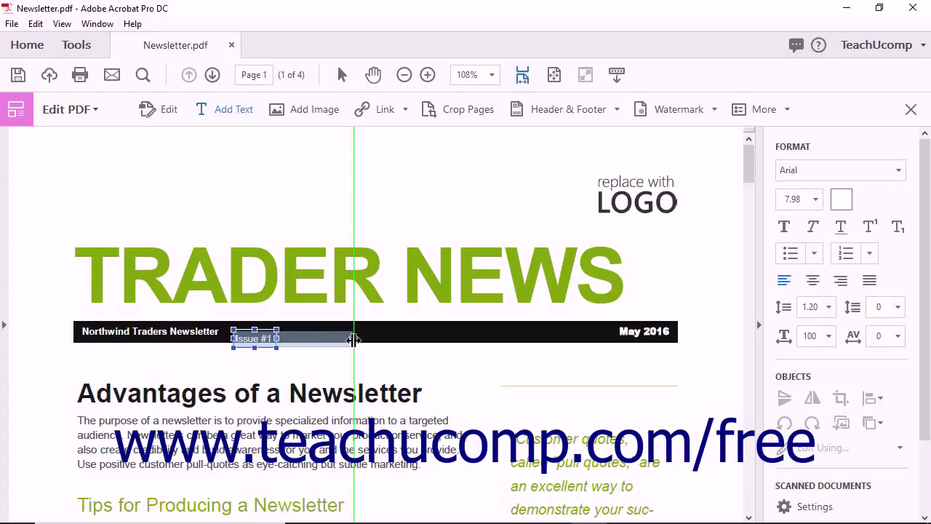
- Release the Issue #1 box at its new, wider width along the header bar
drag(354, 340, 354, 340)
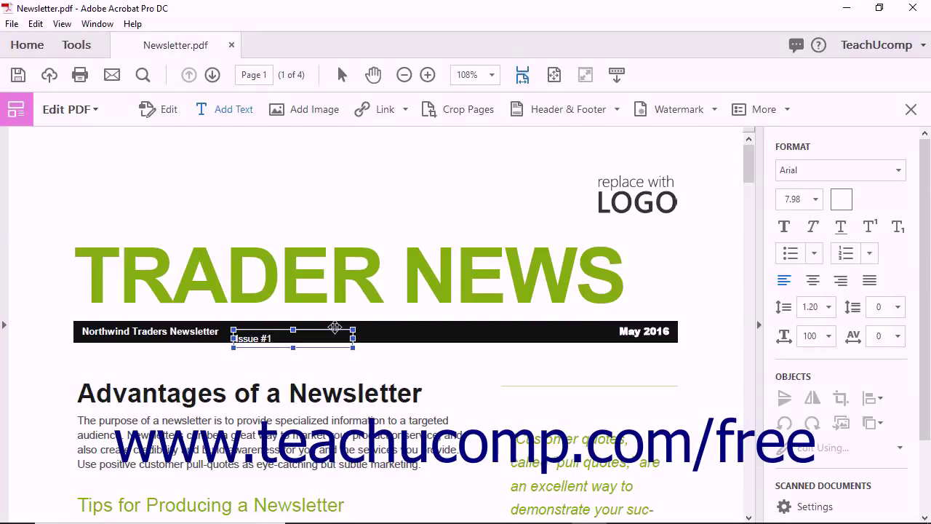
- Move the Issue #1 box up level with 'Northwind Traders Newsletter' in the header bar
click(335, 328)
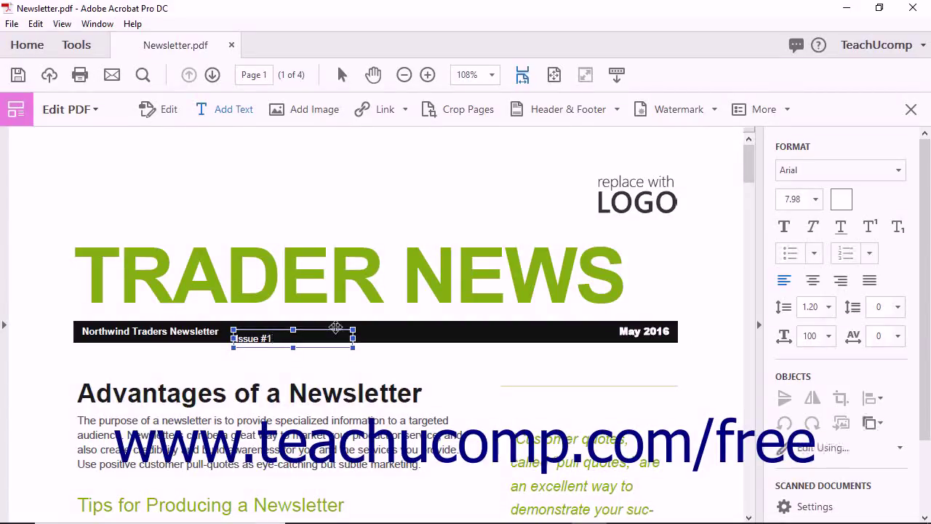
drag(335, 328, 330, 340)
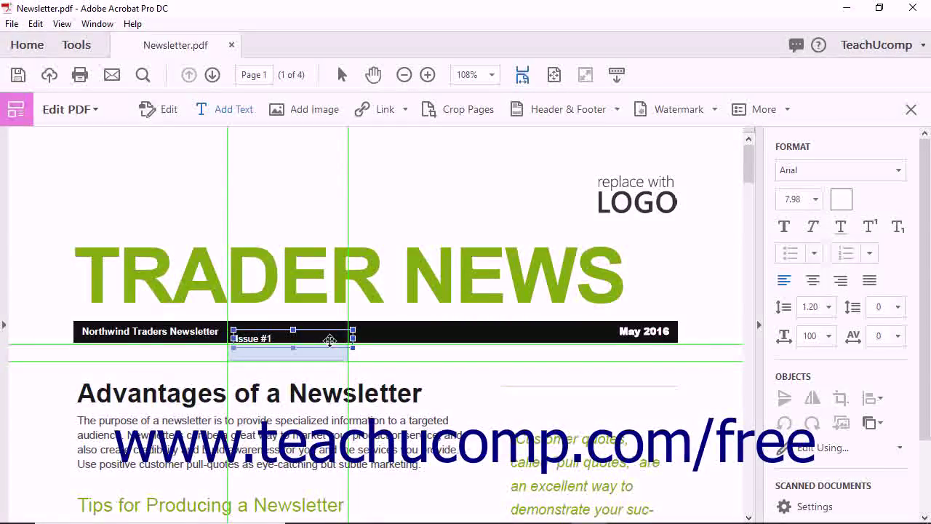
drag(330, 340, 331, 340)
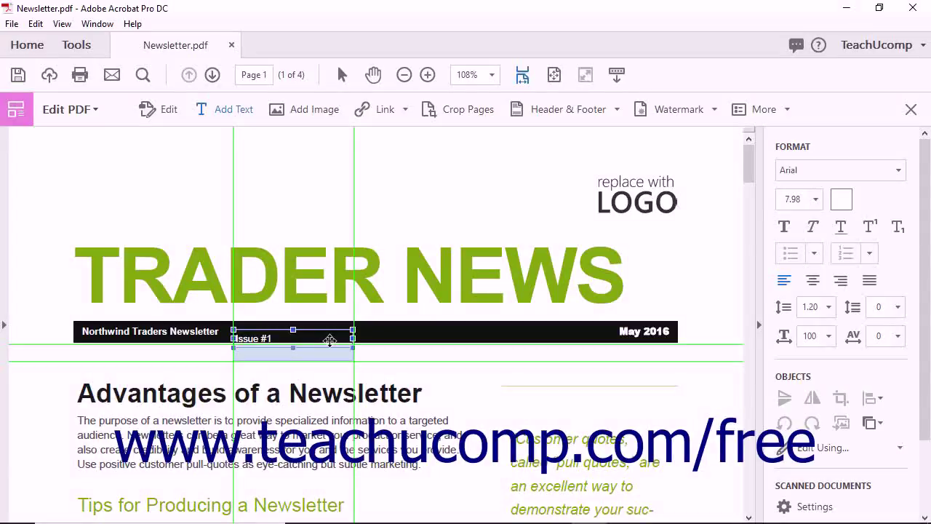
drag(330, 341, 335, 320)
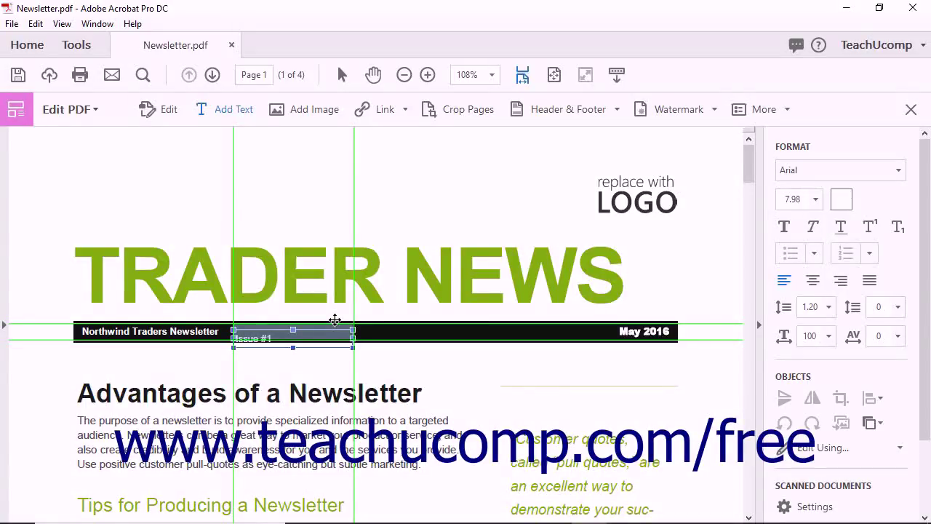
drag(335, 320, 335, 321)
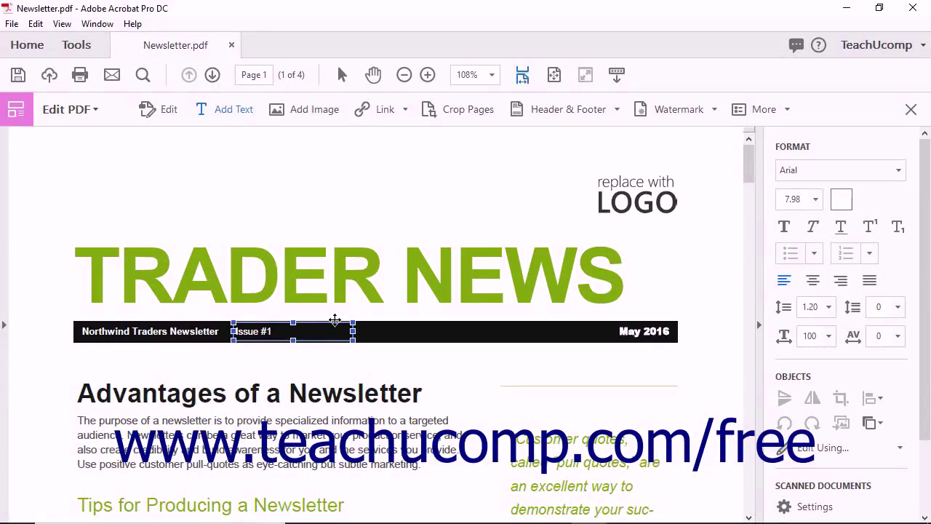
click(291, 326)
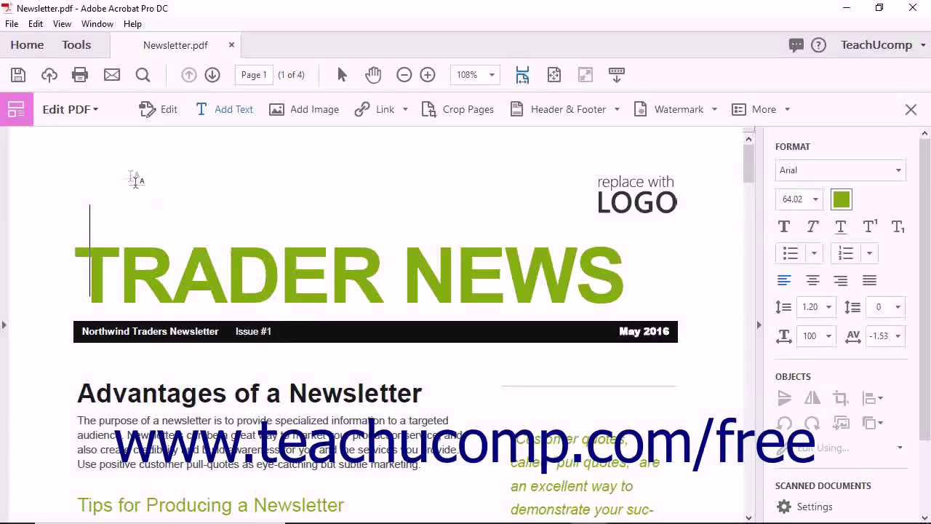
- Switch to Edit mode and highlight the TRADER NEWS heading text (Arial, 64.02)
click(163, 116)
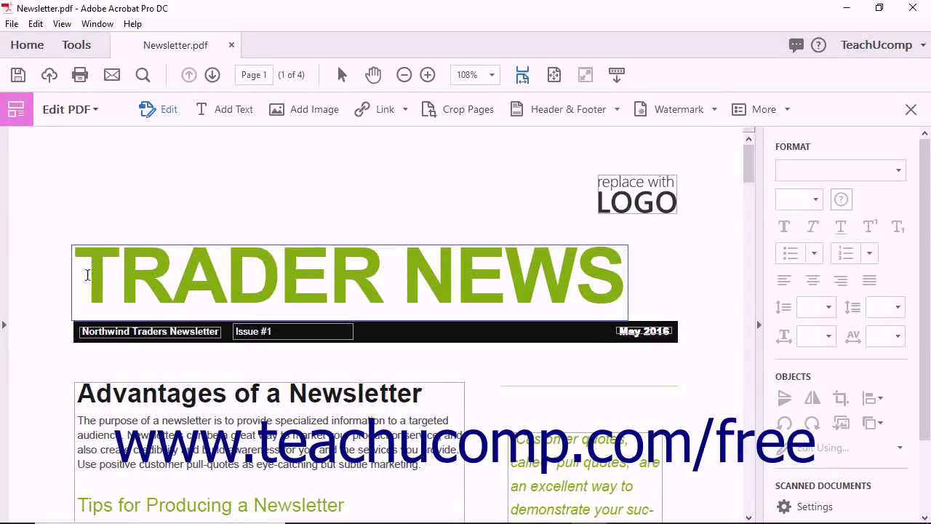
drag(86, 274, 633, 294)
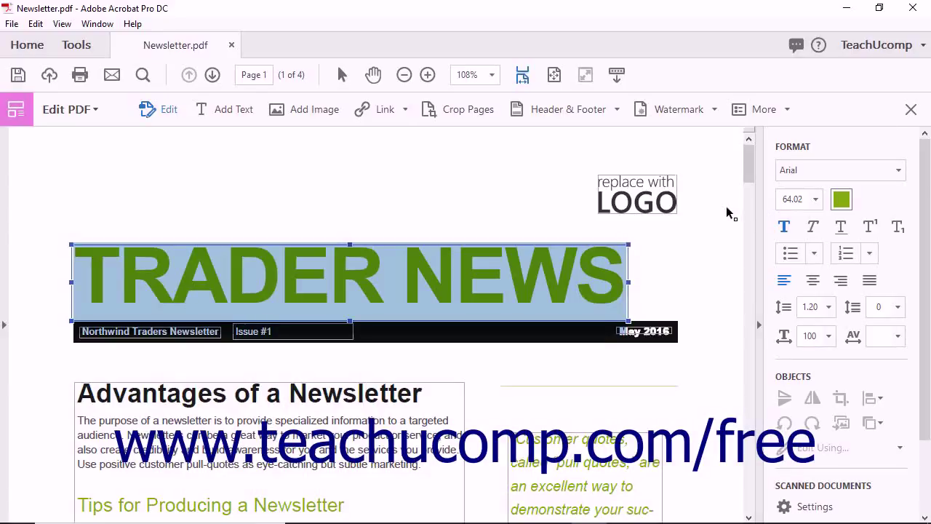
click(429, 241)
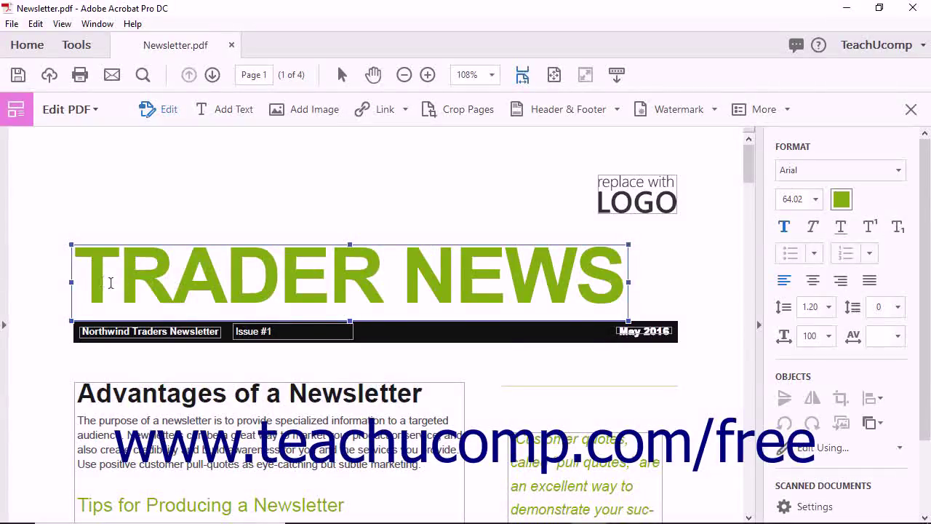
drag(78, 276, 599, 295)
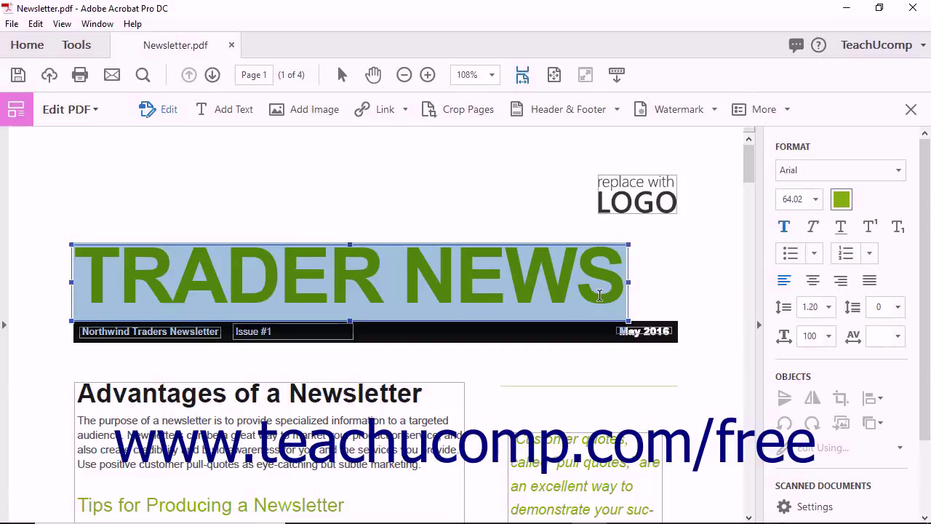
- Keep Arial at 64.02 and set the TRADER NEWS font colour to dark green
click(897, 175)
click(816, 200)
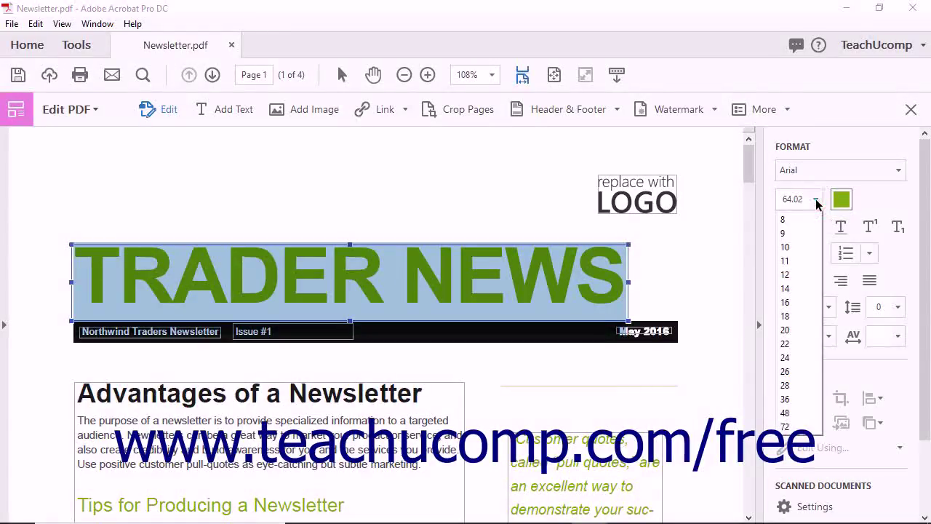
click(816, 200)
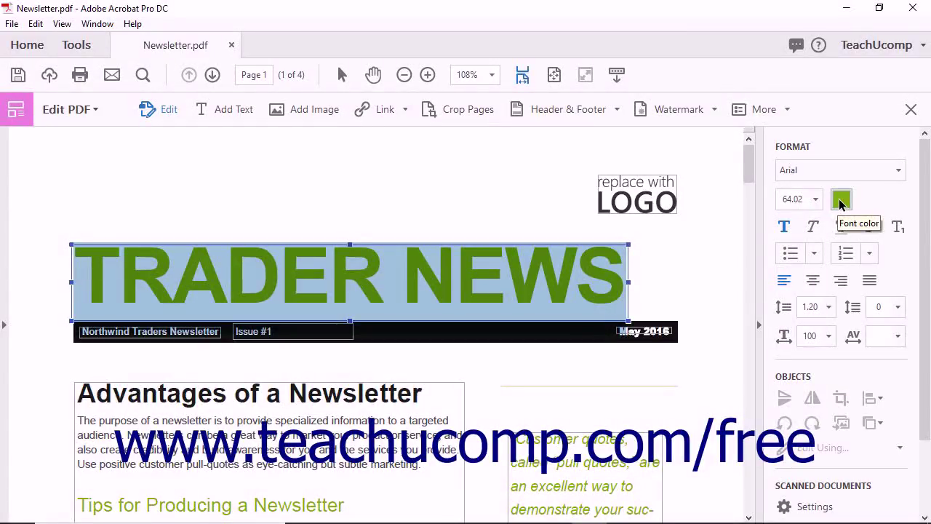
click(841, 202)
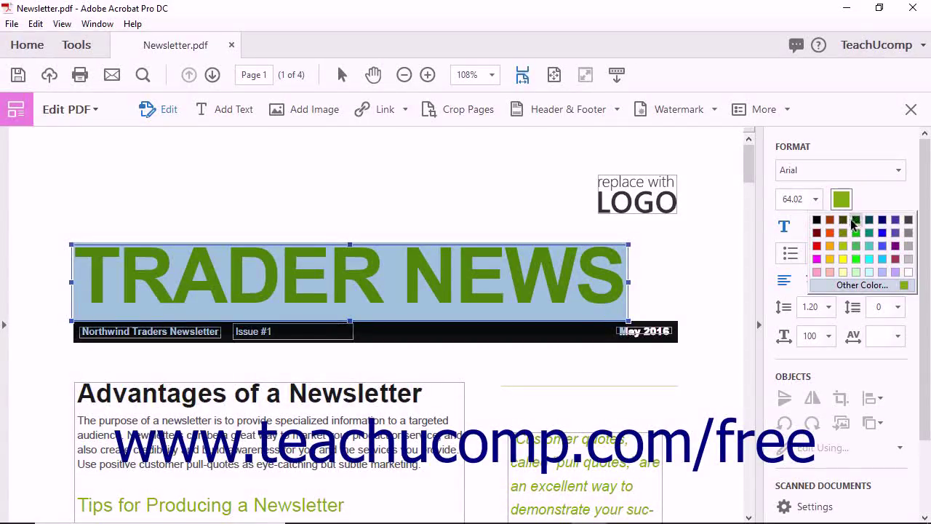
click(855, 221)
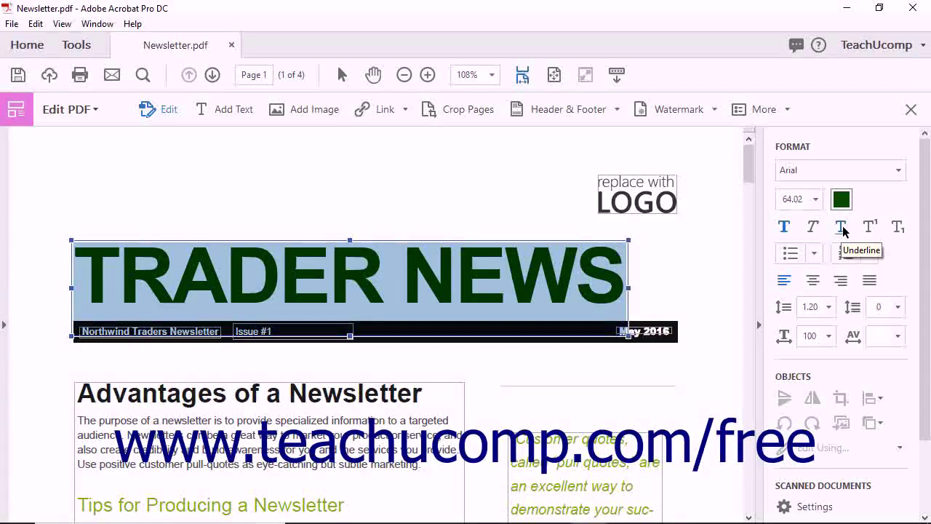
- Underline the TRADER NEWS title, leaving its numbering style unchanged
click(841, 227)
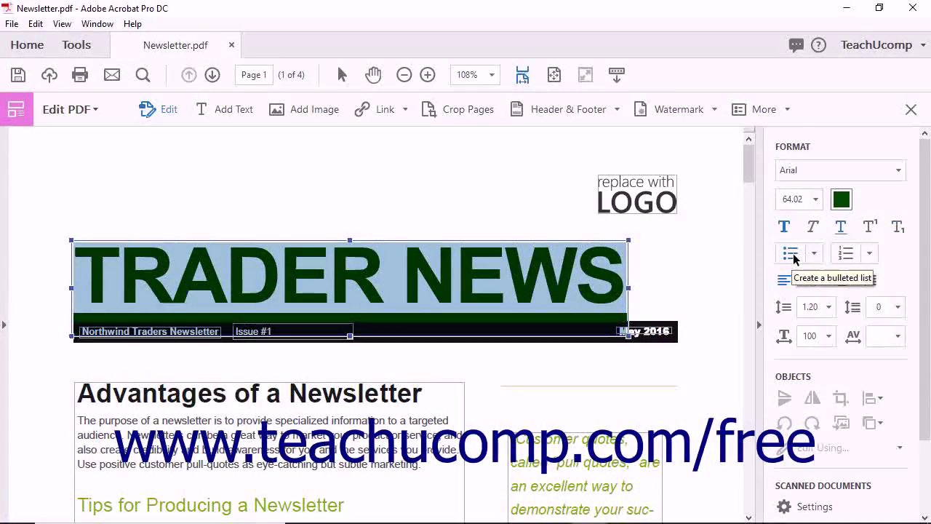
click(867, 254)
click(868, 254)
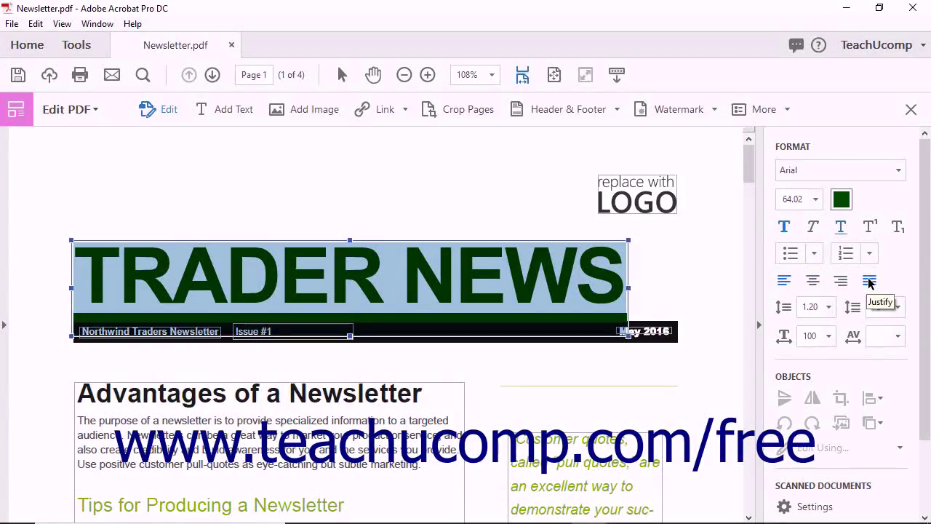
- Keep line spacing 1.20, paragraph spacing 0, scaling 100 and character spacing unchanged
click(830, 307)
click(830, 307)
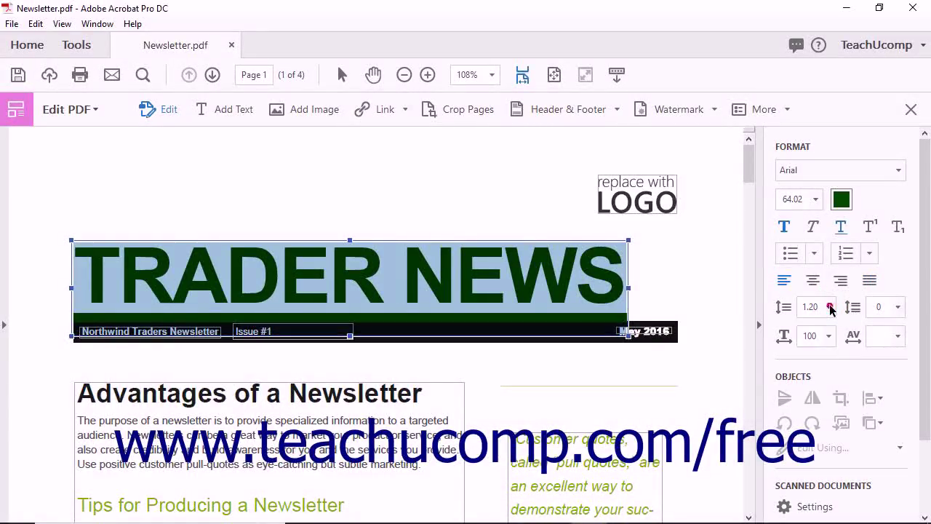
click(897, 307)
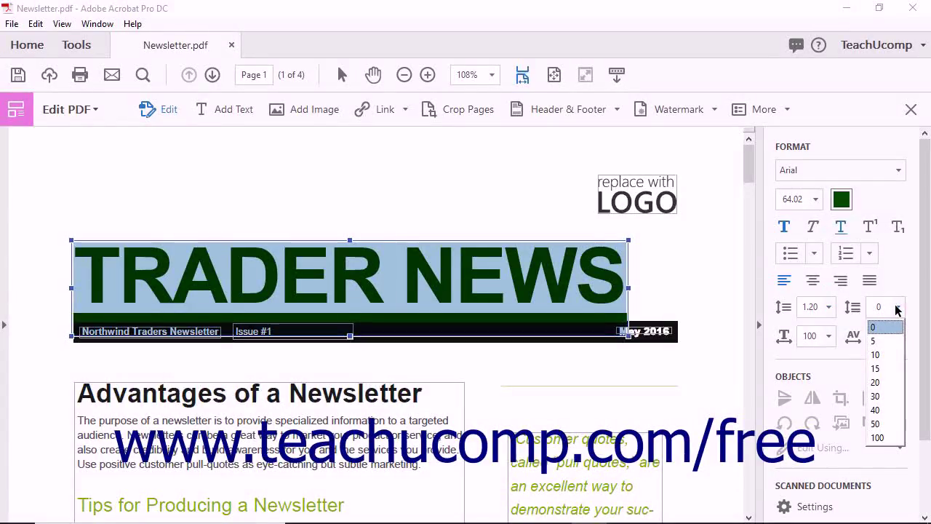
click(897, 308)
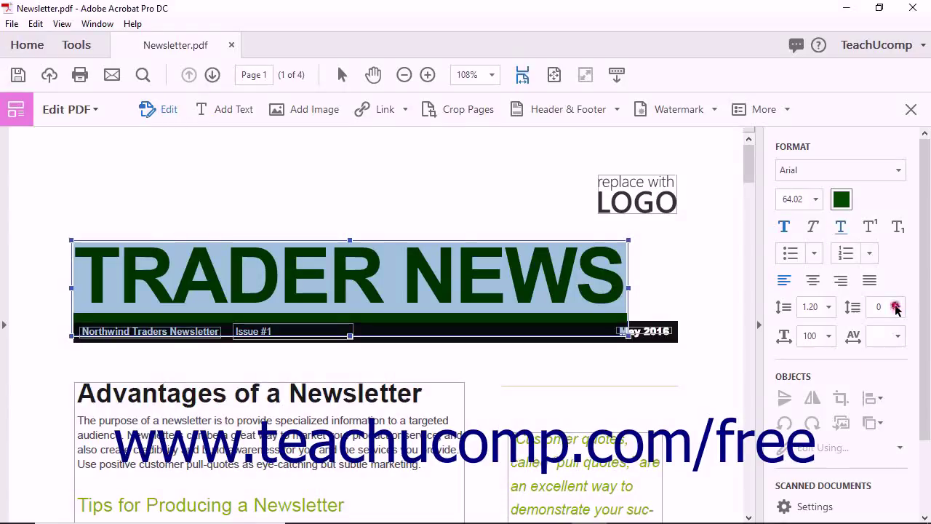
click(830, 336)
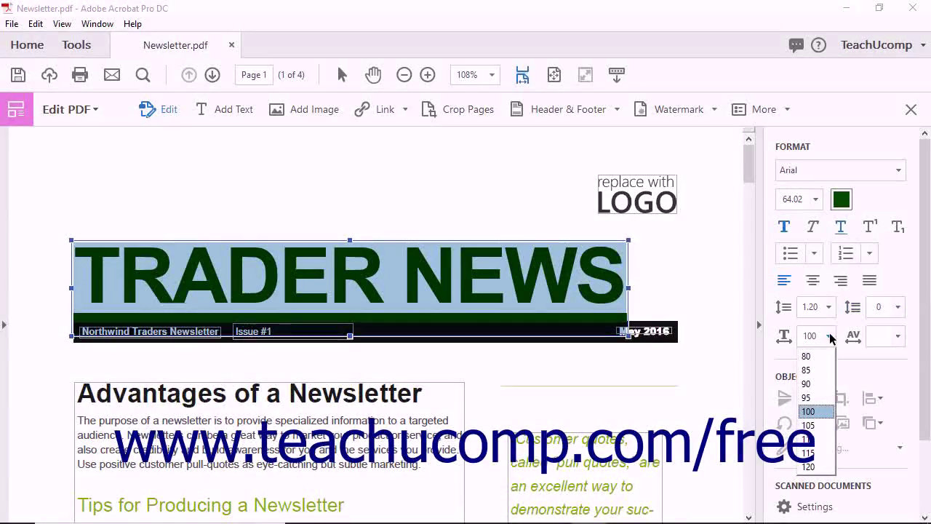
click(829, 336)
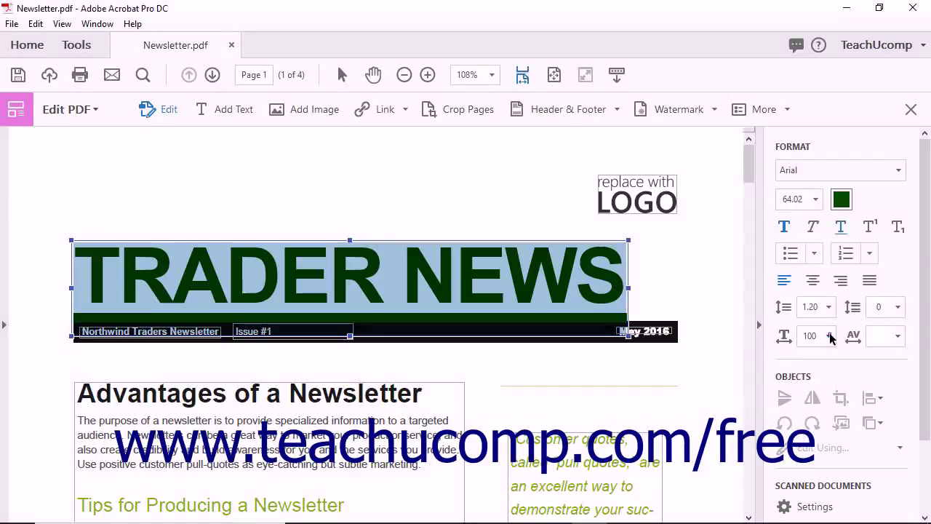
click(899, 337)
click(897, 336)
- Rotate the TRADER NEWS title box about -19° so it slants across the page
drag(628, 284, 611, 376)
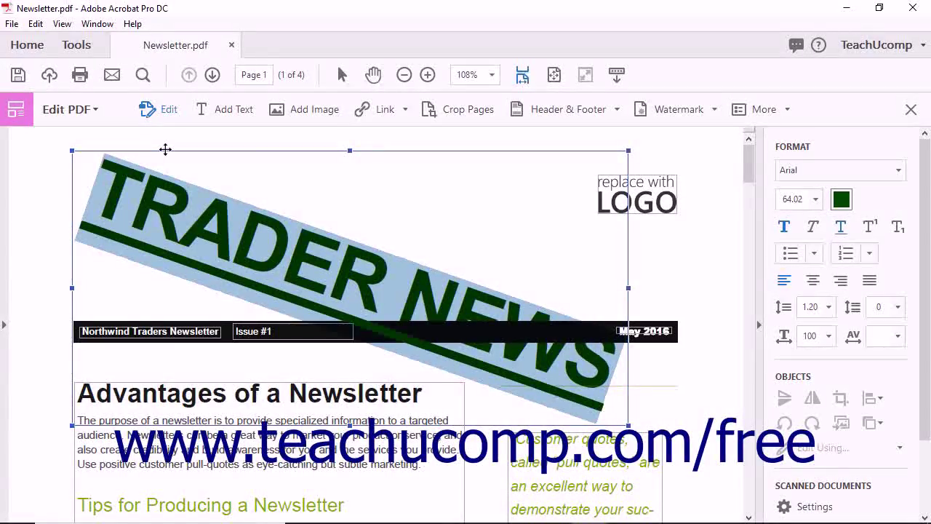
click(37, 24)
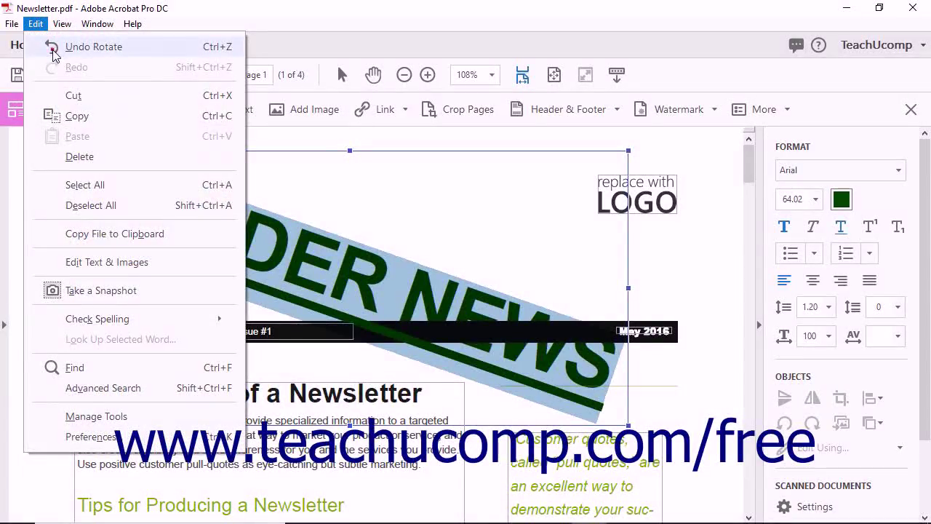
- Undo the title's rotation, then its underline, via Edit > Undo
click(52, 46)
click(37, 24)
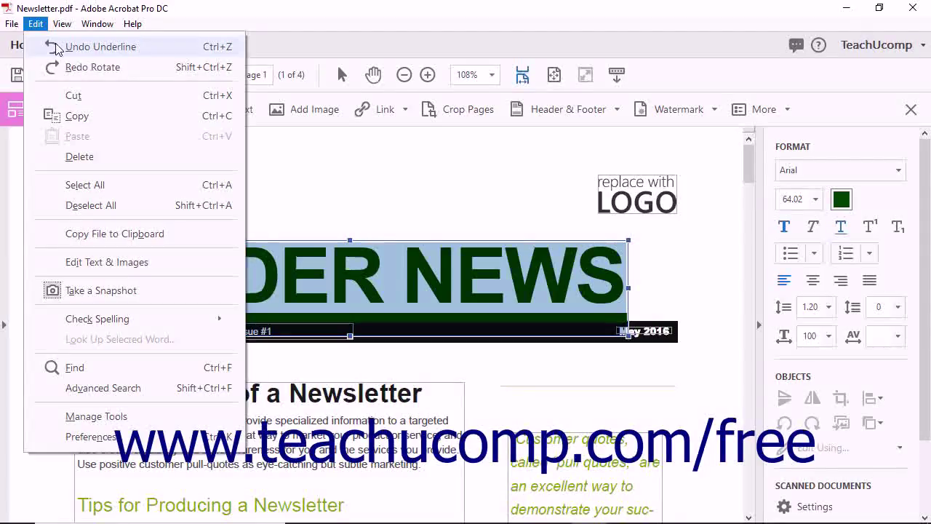
click(57, 46)
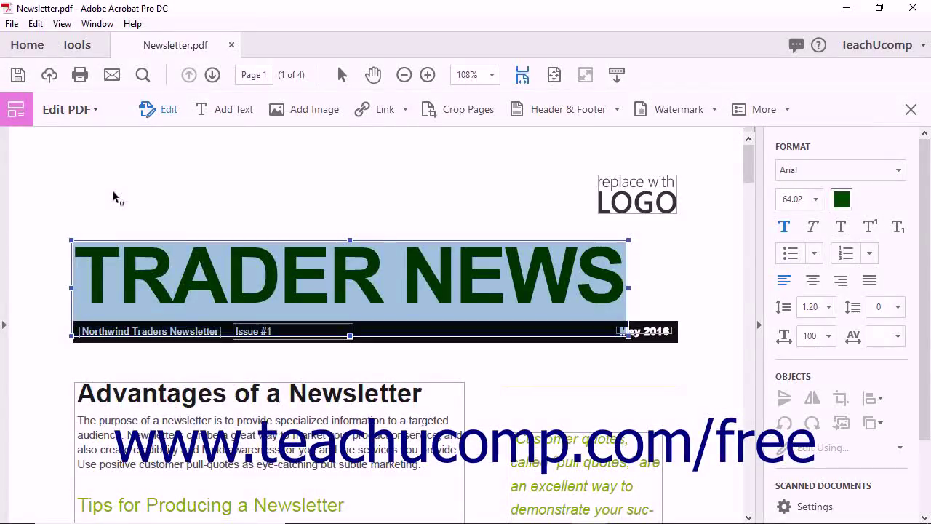
- Close Edit PDF to return to the normal page view
click(912, 113)
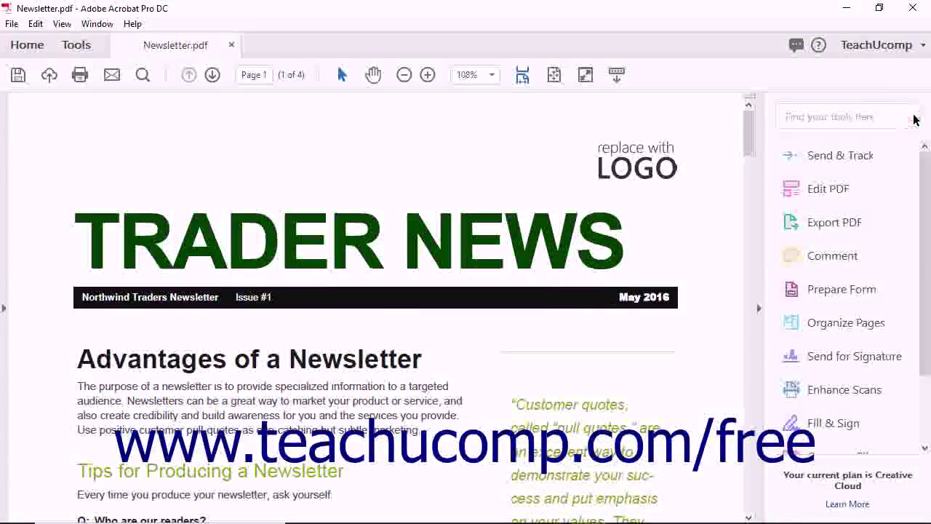